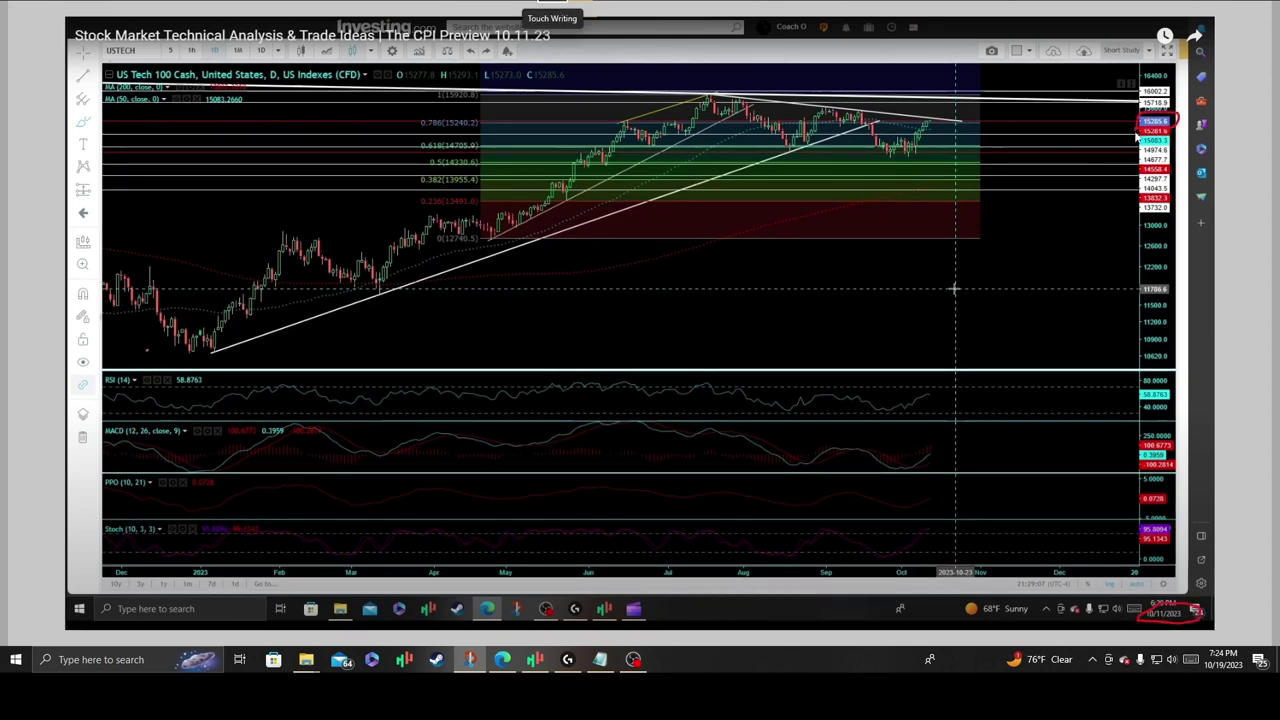
Trace the descending trendline on the paused USTECH video chart in red and mark a rejection stroke at its latest touch
{"action": "left_click_drag", "start_coordinate": [707, 95], "coordinate": [960, 122]}
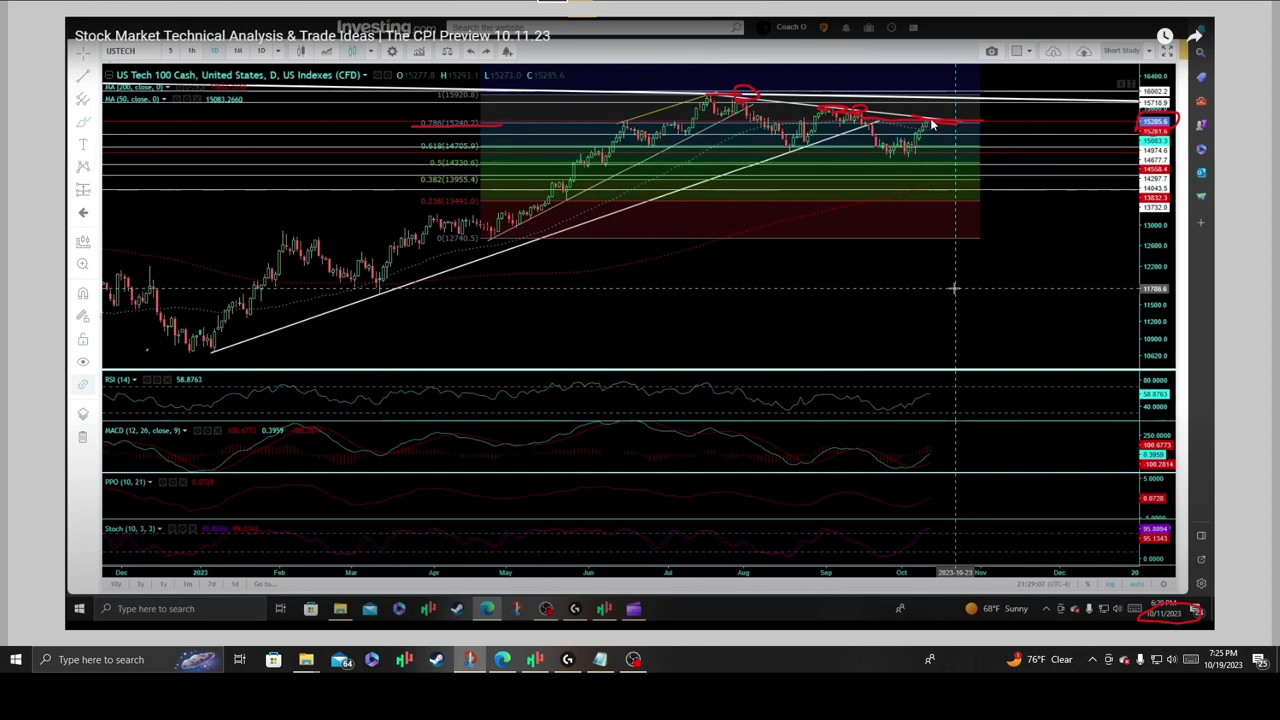
{"action": "left_click_drag", "start_coordinate": [937, 120], "coordinate": [944, 140]}
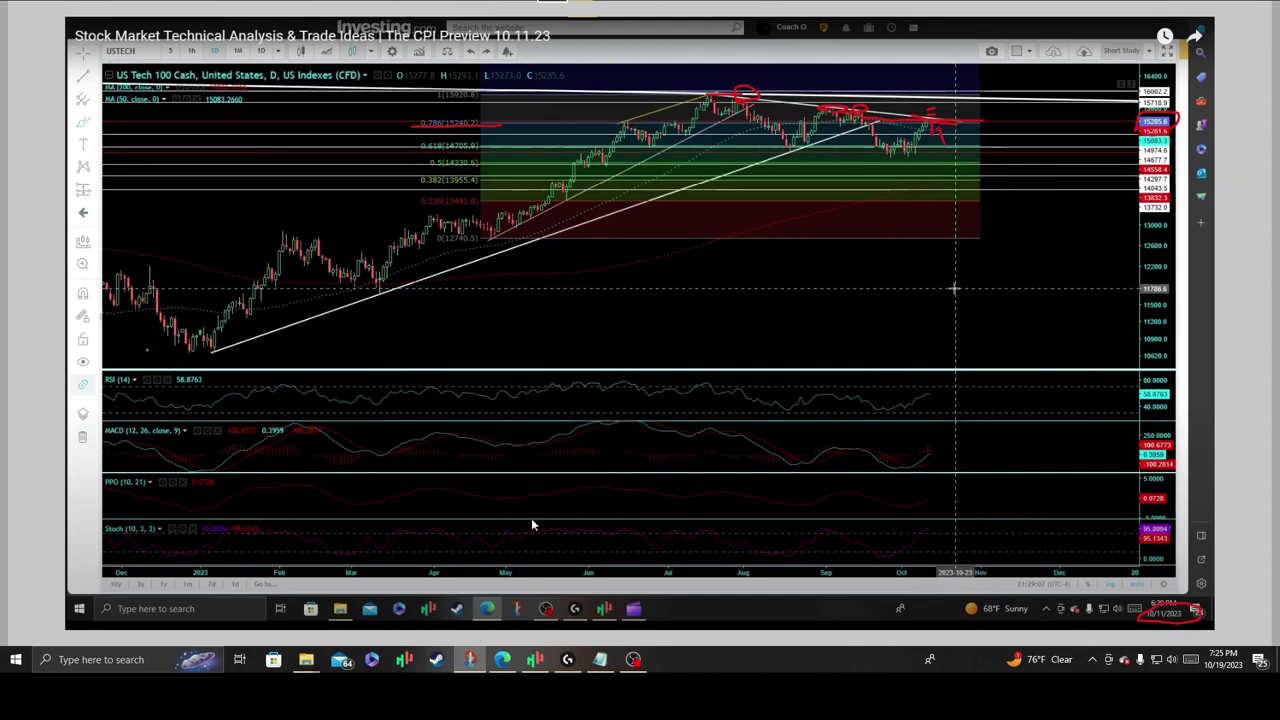
Switch to the live USTECH daily chart on Investing.com and measure the price range around the October decline
{"action": "left_click", "coordinate": [502, 659]}
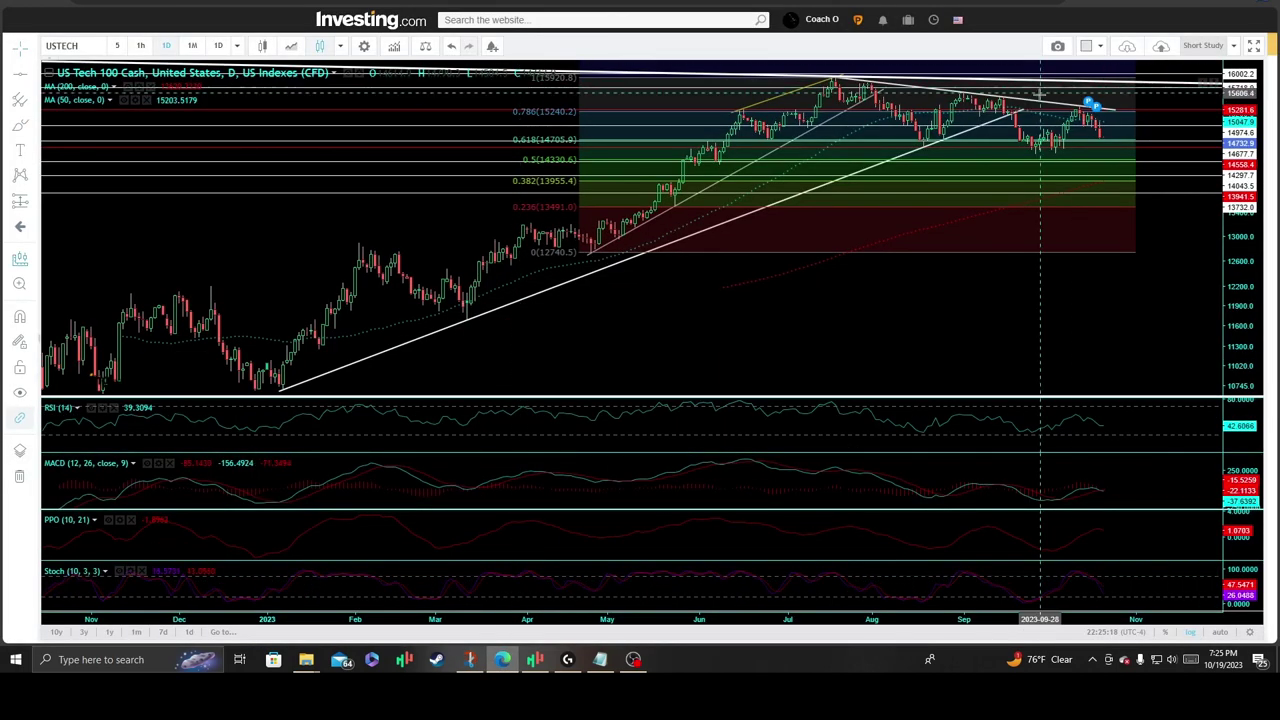
{"action": "left_click_drag", "start_coordinate": [1032, 104], "coordinate": [1183, 143]}
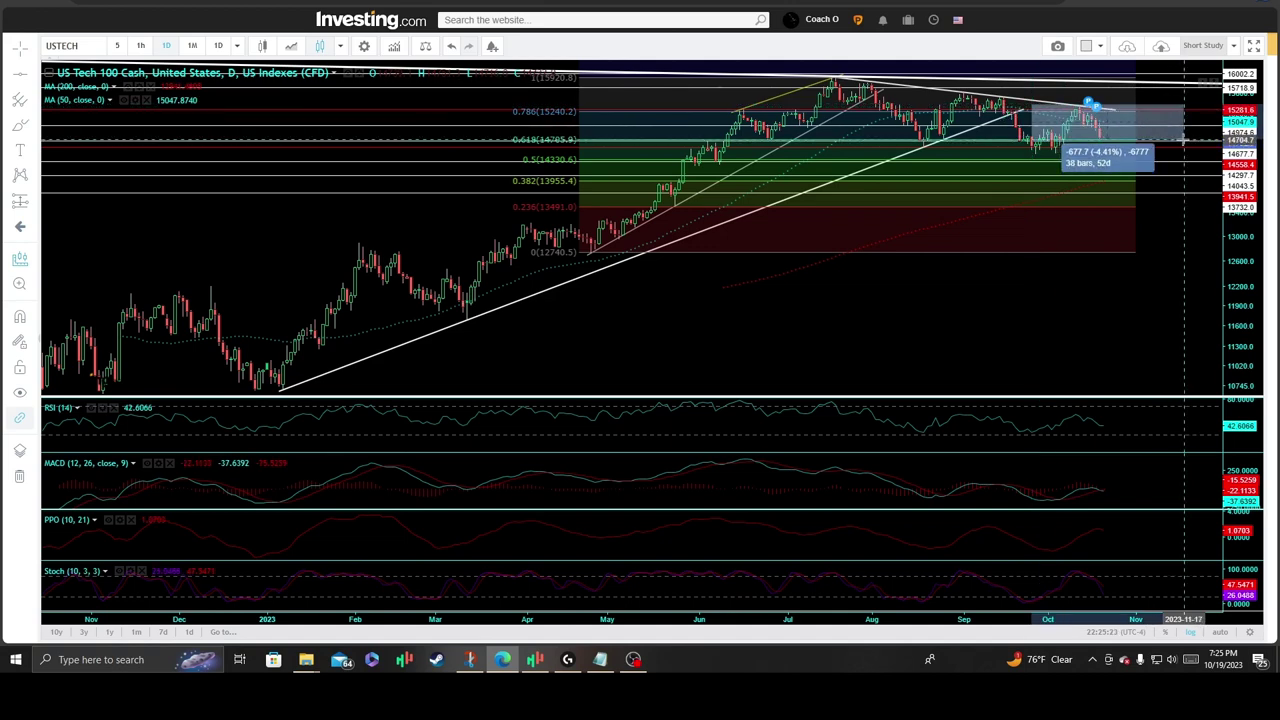
{"action": "left_click", "coordinate": [1049, 285]}
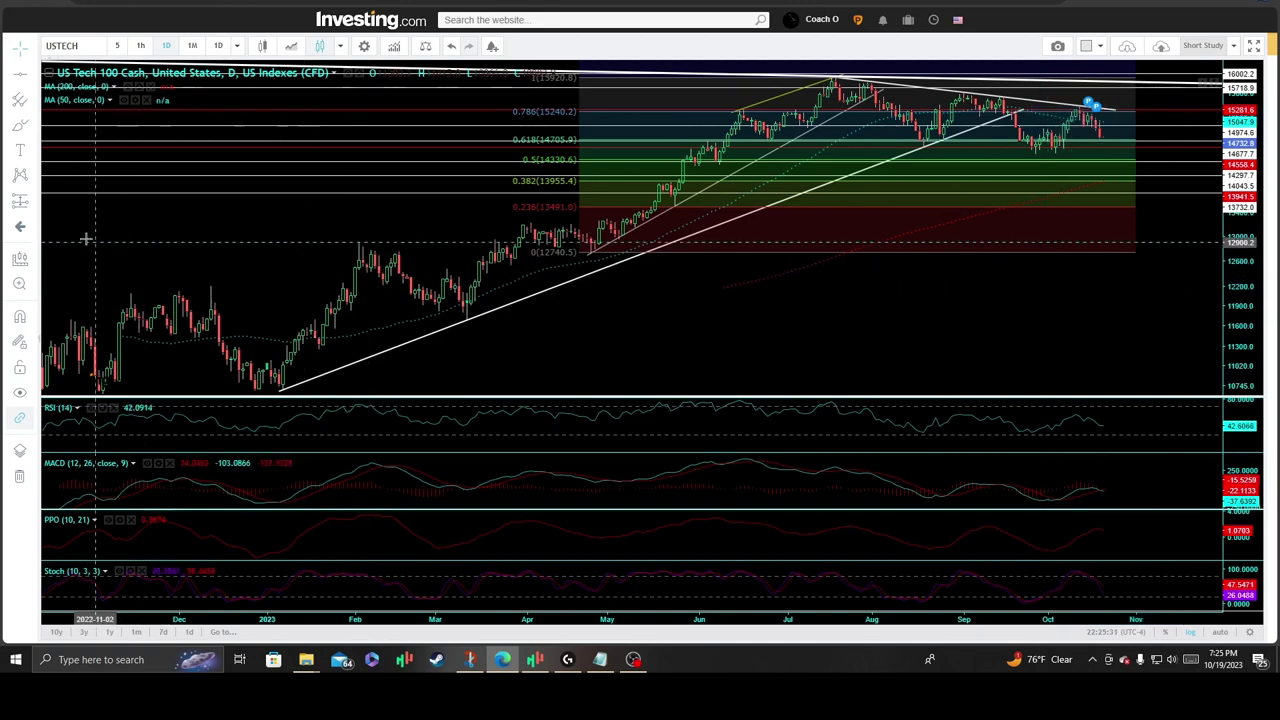
Using the red brush, mark the recent MACD turn with a near-horizontal line across it, and trace the Stochastic drop
{"action": "left_click", "coordinate": [31, 130]}
{"action": "left_click", "coordinate": [94, 120]}
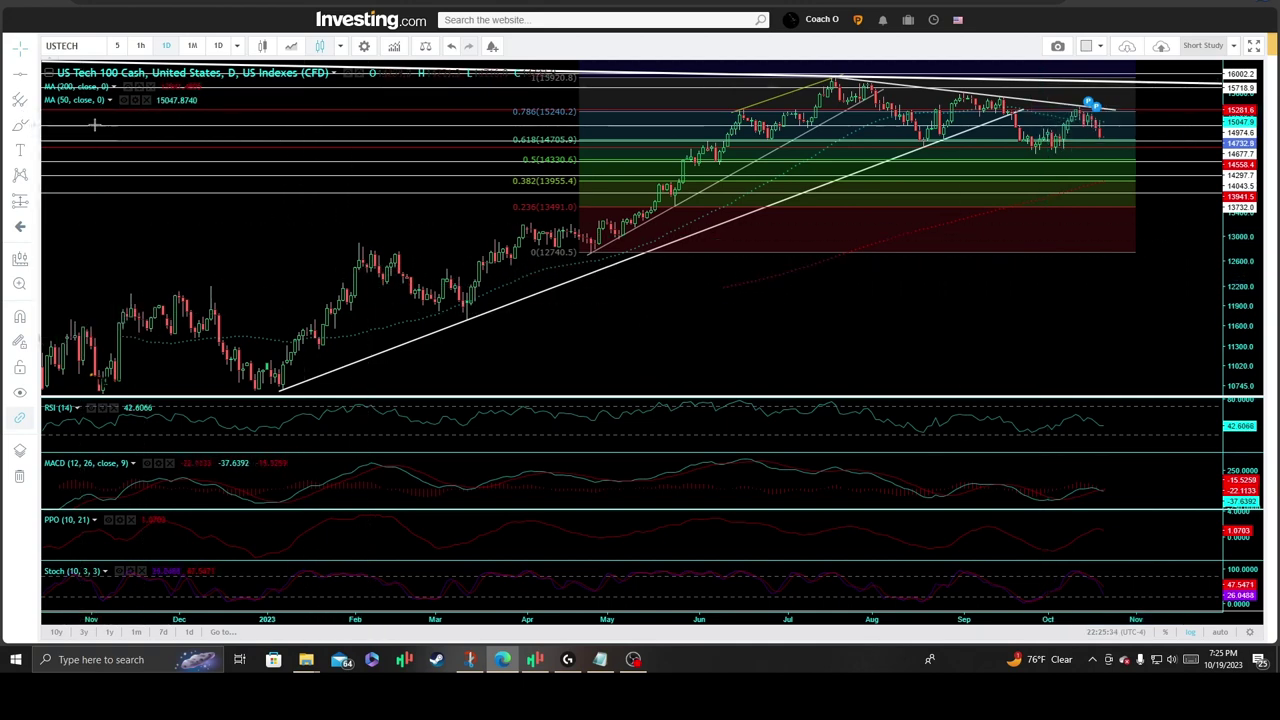
{"action": "left_click", "coordinate": [242, 56]}
{"action": "left_click", "coordinate": [250, 100]}
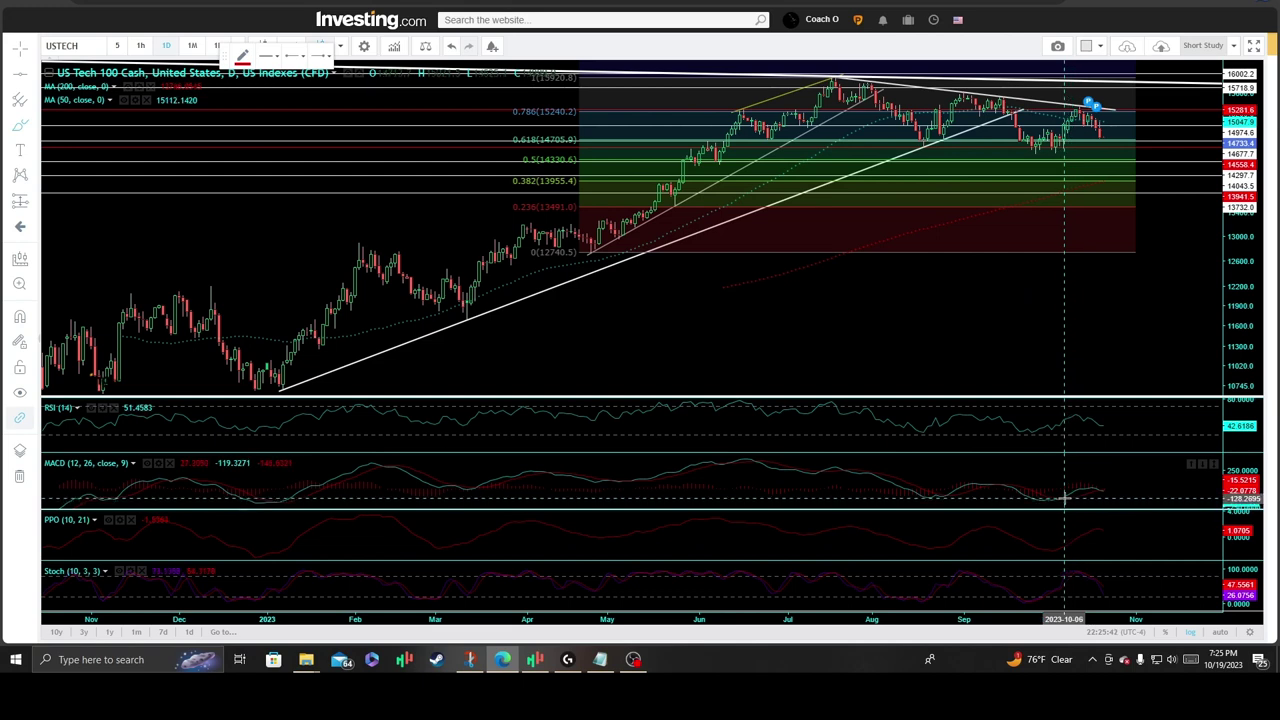
{"action": "left_click_drag", "start_coordinate": [1063, 498], "coordinate": [1084, 489]}
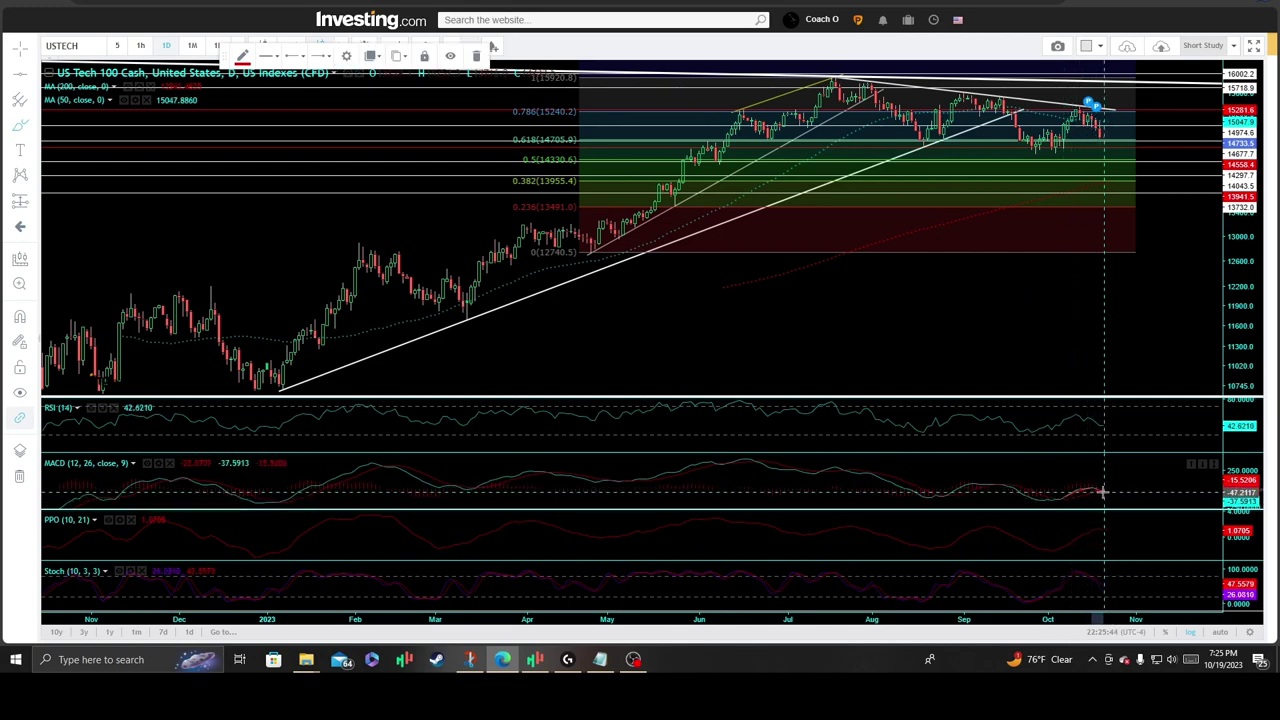
{"action": "left_click_drag", "start_coordinate": [1032, 490], "coordinate": [1120, 488]}
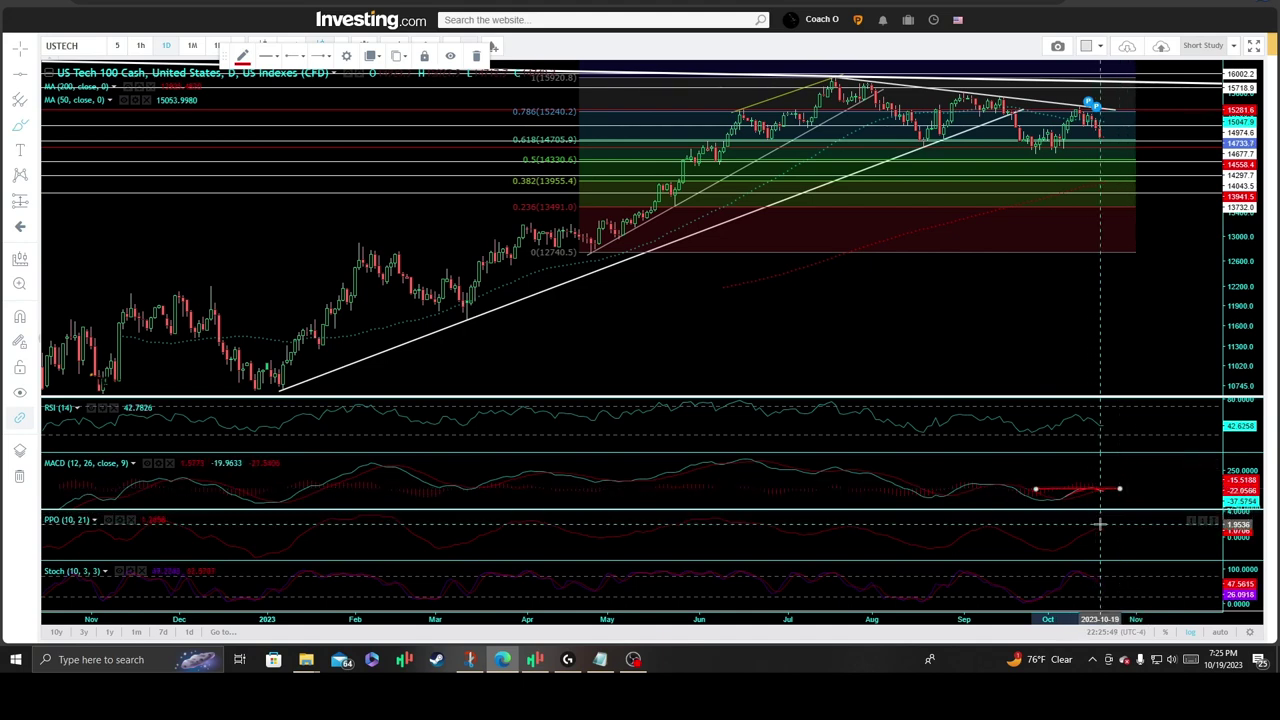
{"action": "left_click_drag", "start_coordinate": [1082, 571], "coordinate": [1108, 597]}
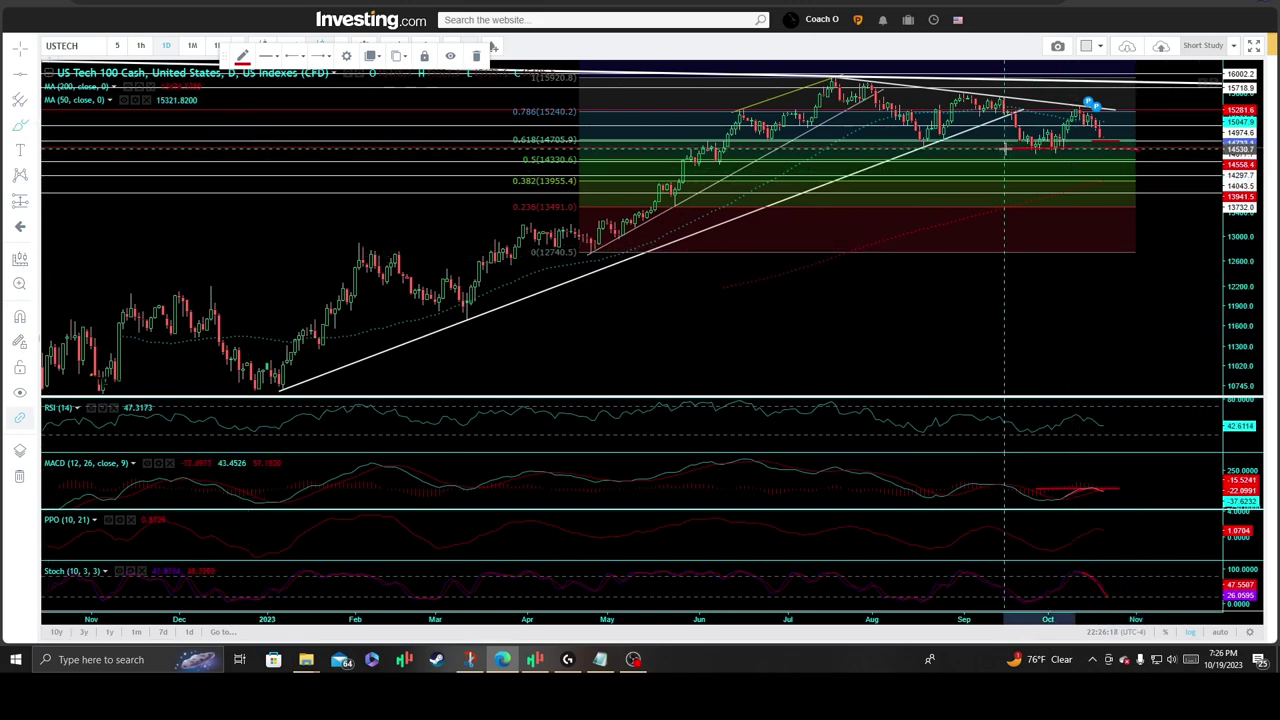
Enclose the USTECH trading range in a red rectangle with its support lows marked, and underline the recent MACD turn in red
{"action": "scroll", "coordinate": [1012, 148], "scroll_direction": "up", "scroll_amount": 2}
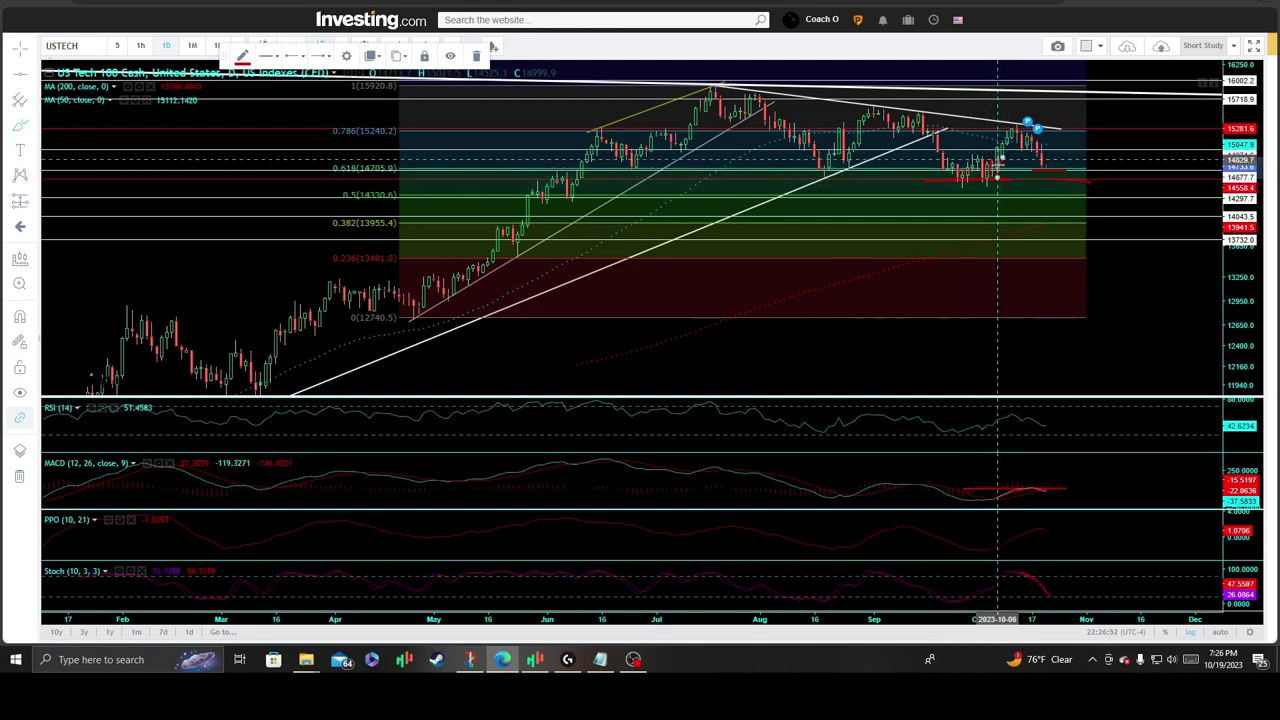
{"action": "left_click", "coordinate": [33, 157]}
{"action": "left_click_drag", "start_coordinate": [537, 176], "coordinate": [582, 174]}
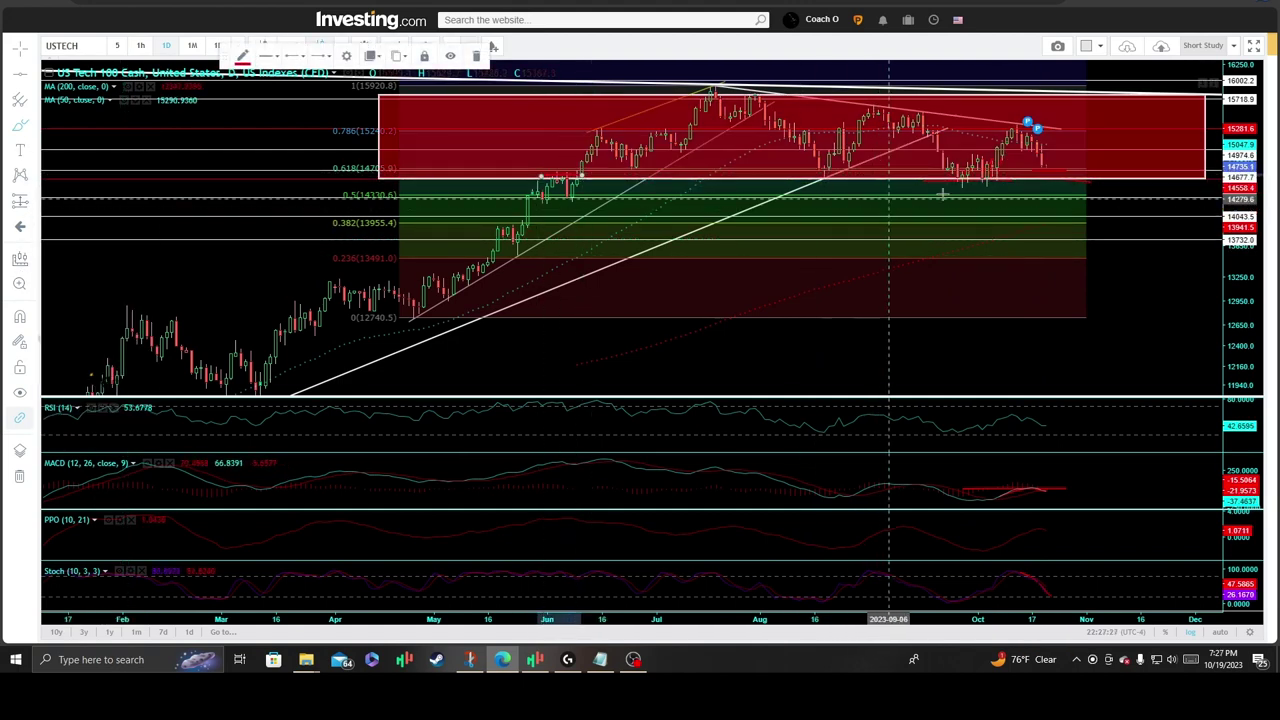
{"action": "left_click_drag", "start_coordinate": [954, 181], "coordinate": [975, 181]}
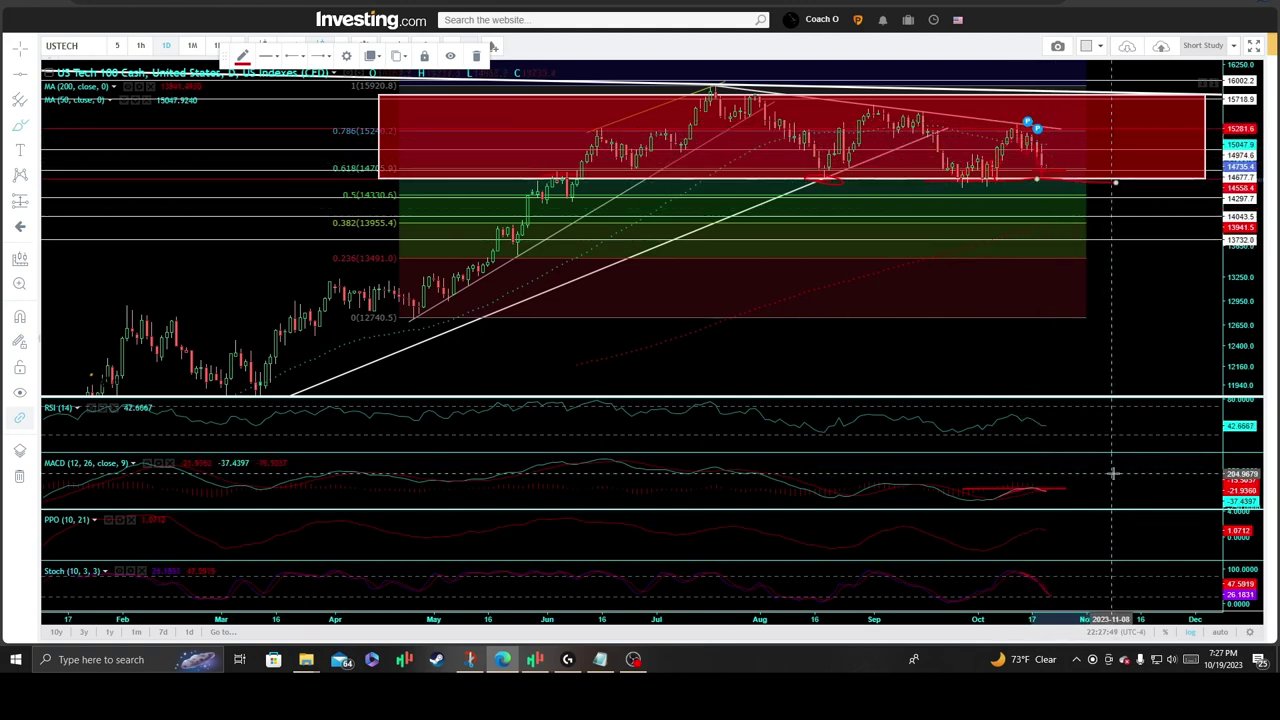
{"action": "left_click", "coordinate": [1055, 489]}
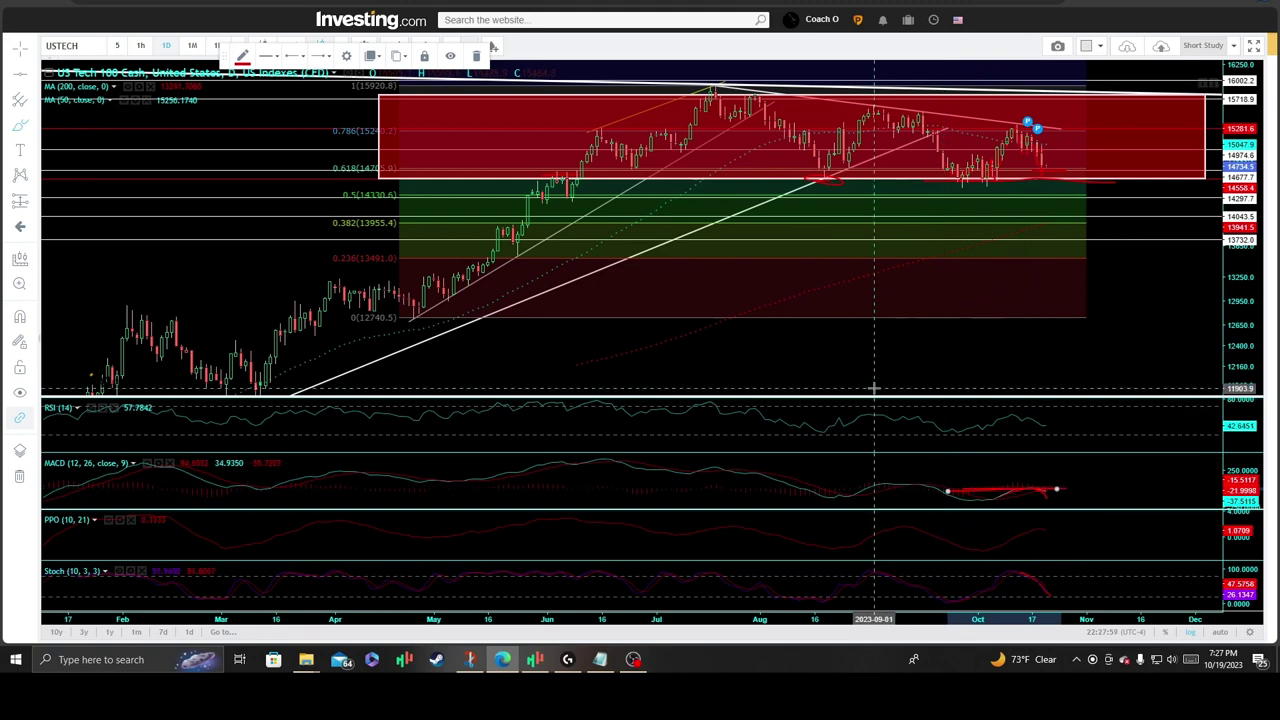
Sketch a projected USTECH drop below the range to the 14043.5 level, and trace the rising 200-period average into a bounce there
{"action": "left_click_drag", "start_coordinate": [1046, 177], "coordinate": [1067, 197]}
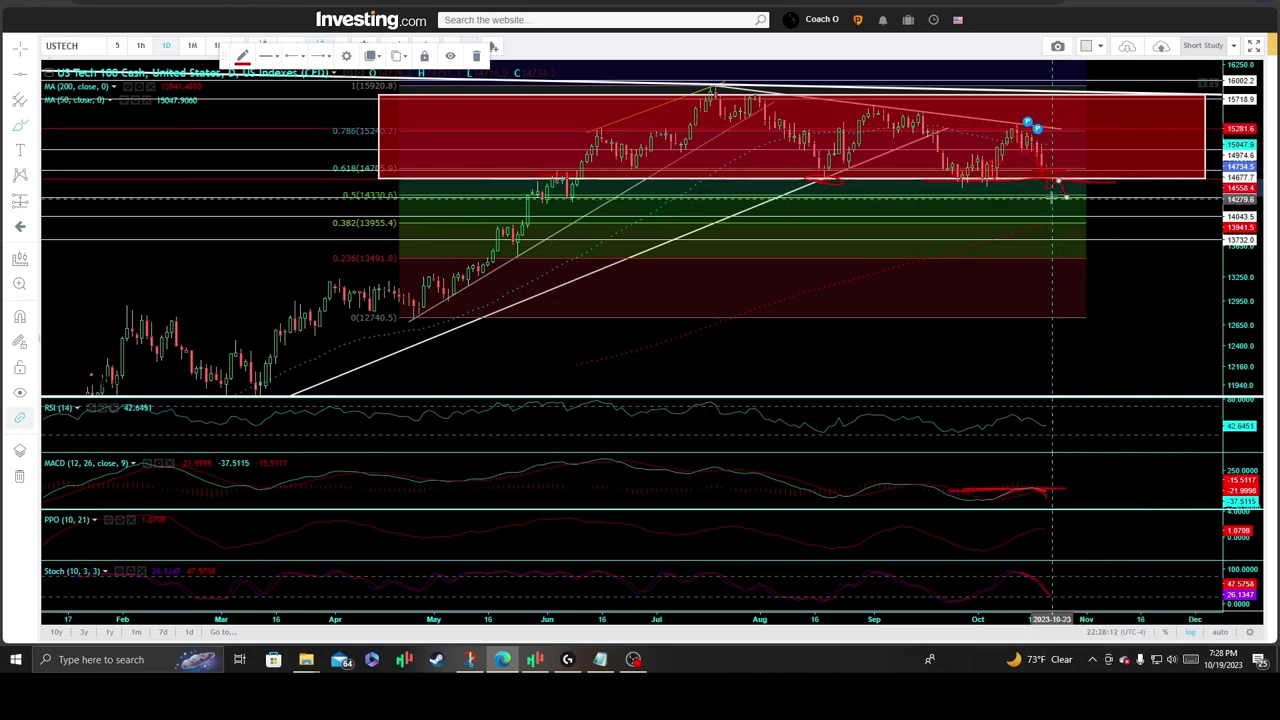
{"action": "left_click_drag", "start_coordinate": [1066, 193], "coordinate": [1071, 213]}
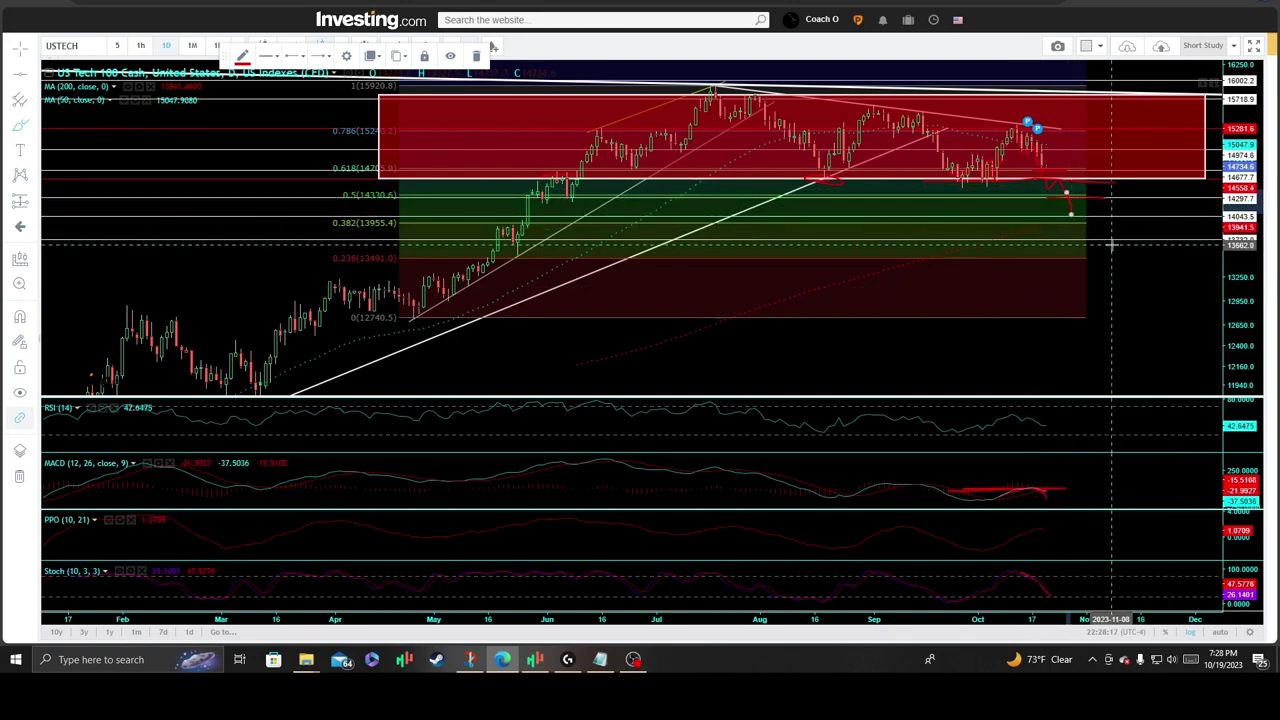
{"action": "left_click_drag", "start_coordinate": [1096, 214], "coordinate": [1027, 214]}
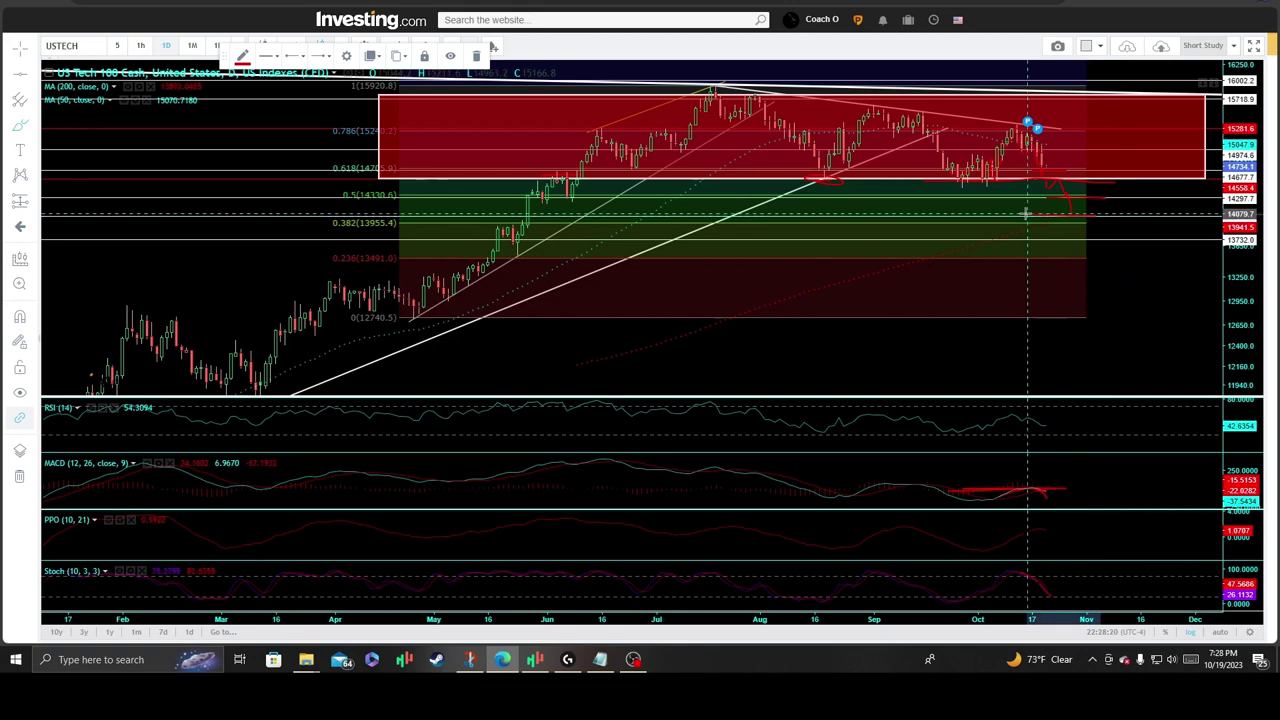
{"action": "left_click_drag", "start_coordinate": [952, 252], "coordinate": [1078, 213]}
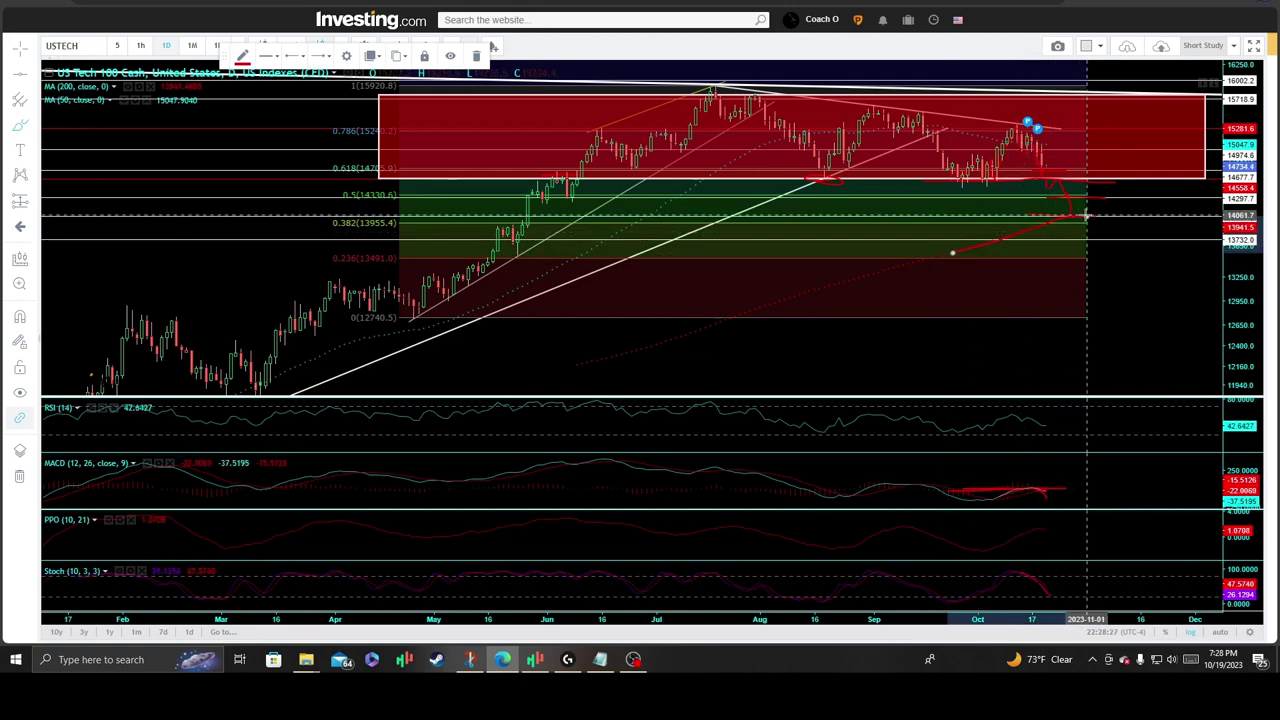
{"action": "mouse_move", "coordinate": [1071, 206]}
{"action": "left_mouse_down"}
{"action": "mouse_move", "coordinate": [1078, 225]}
{"action": "mouse_move", "coordinate": [1101, 194]}
{"action": "left_mouse_up"}
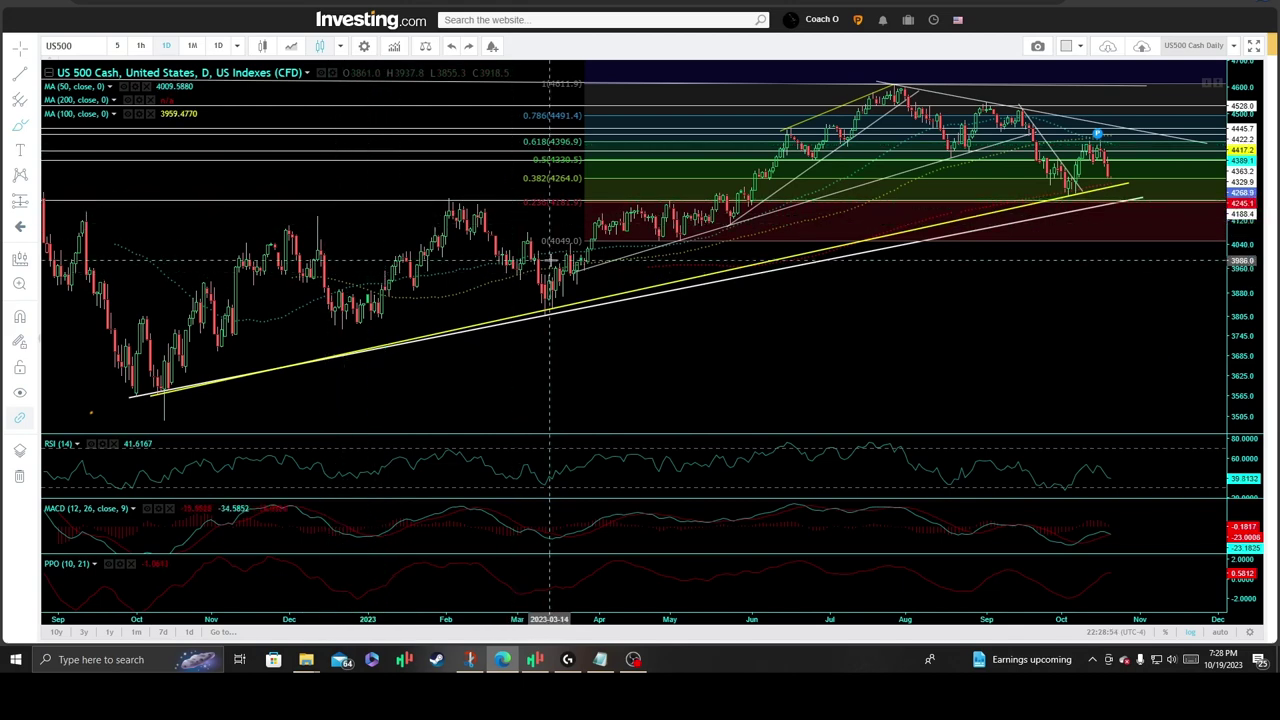
On the US500 daily chart, underline the 0.382 Fibonacci level and mark the yellow rising trendline's touch points in red
{"action": "left_click_drag", "start_coordinate": [520, 185], "coordinate": [600, 189]}
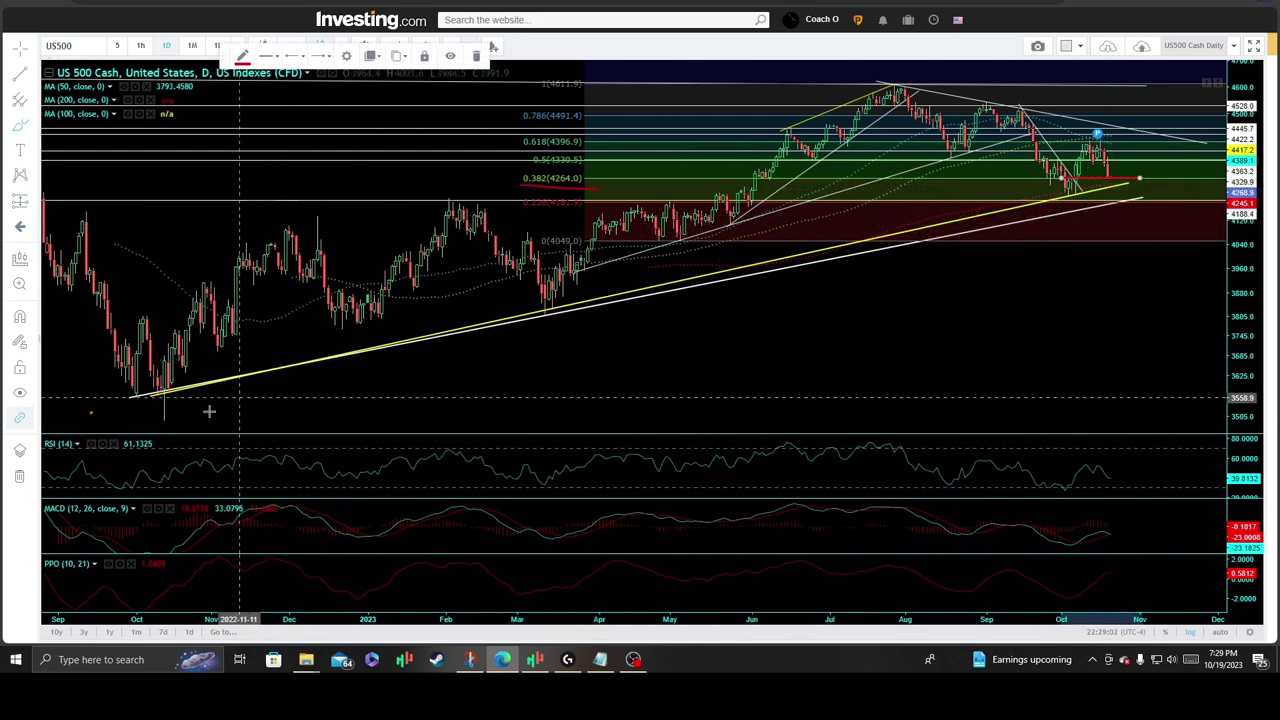
{"action": "left_click", "coordinate": [161, 392]}
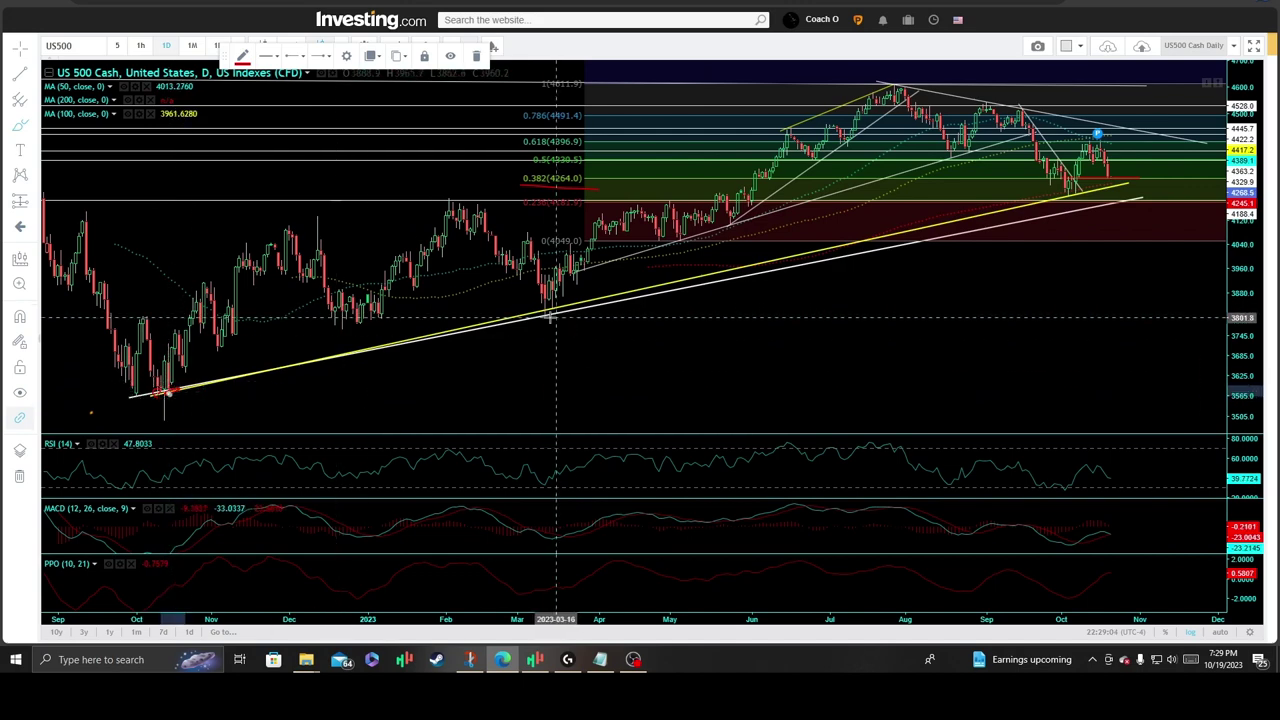
{"action": "left_click_drag", "start_coordinate": [556, 309], "coordinate": [563, 305]}
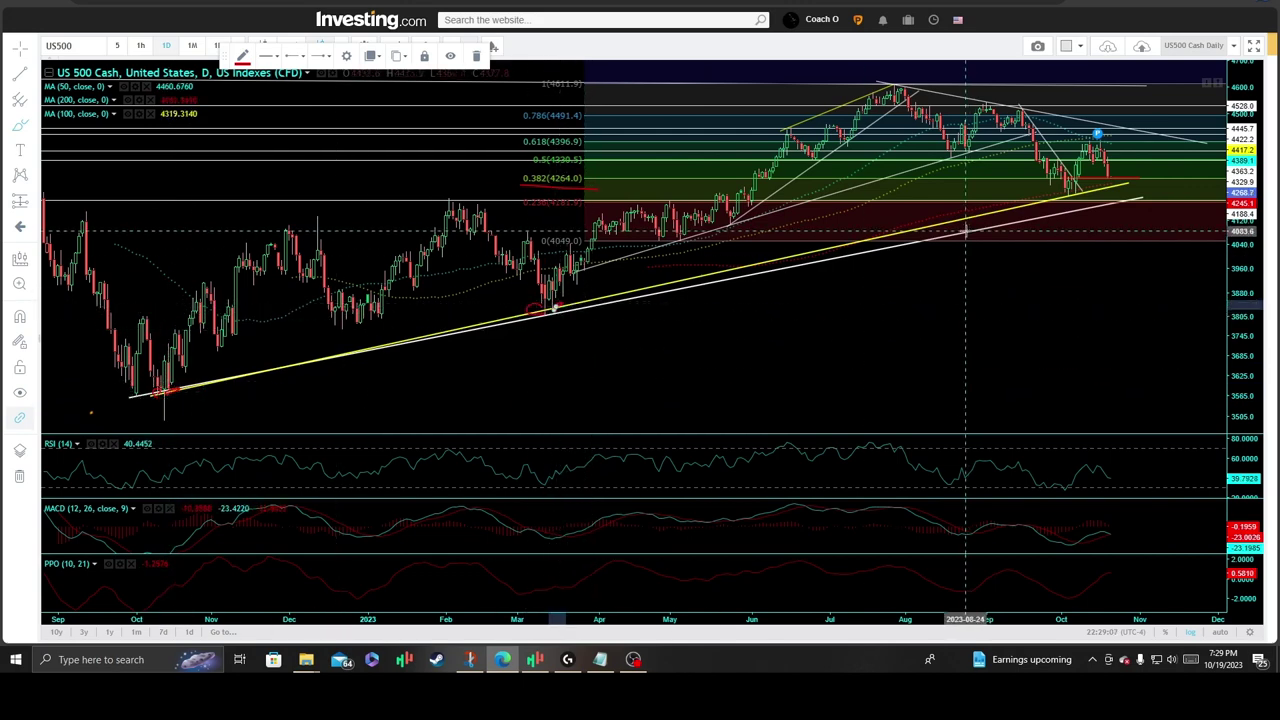
{"action": "left_click", "coordinate": [1056, 200]}
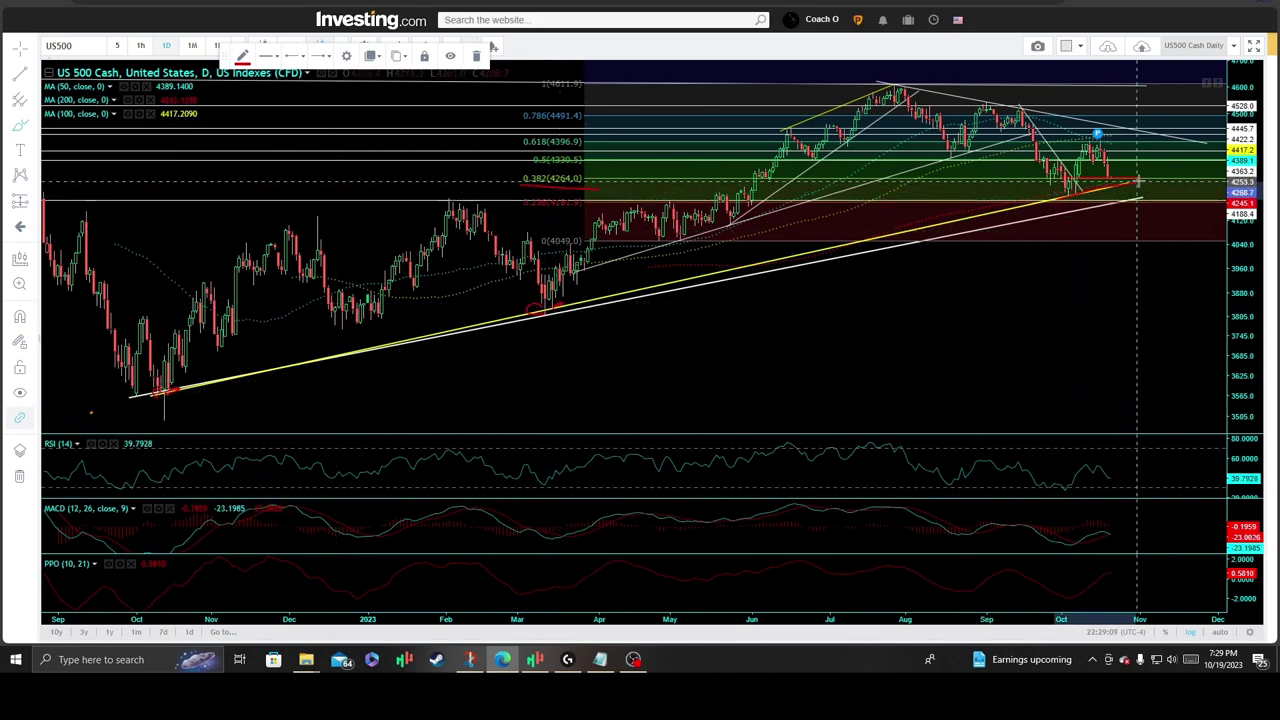
{"action": "left_click", "coordinate": [1140, 181]}
Trace the 200-period moving average up to the yellow trendline and draw a bounce stroke rising from where they meet
{"action": "left_click", "coordinate": [966, 210]}
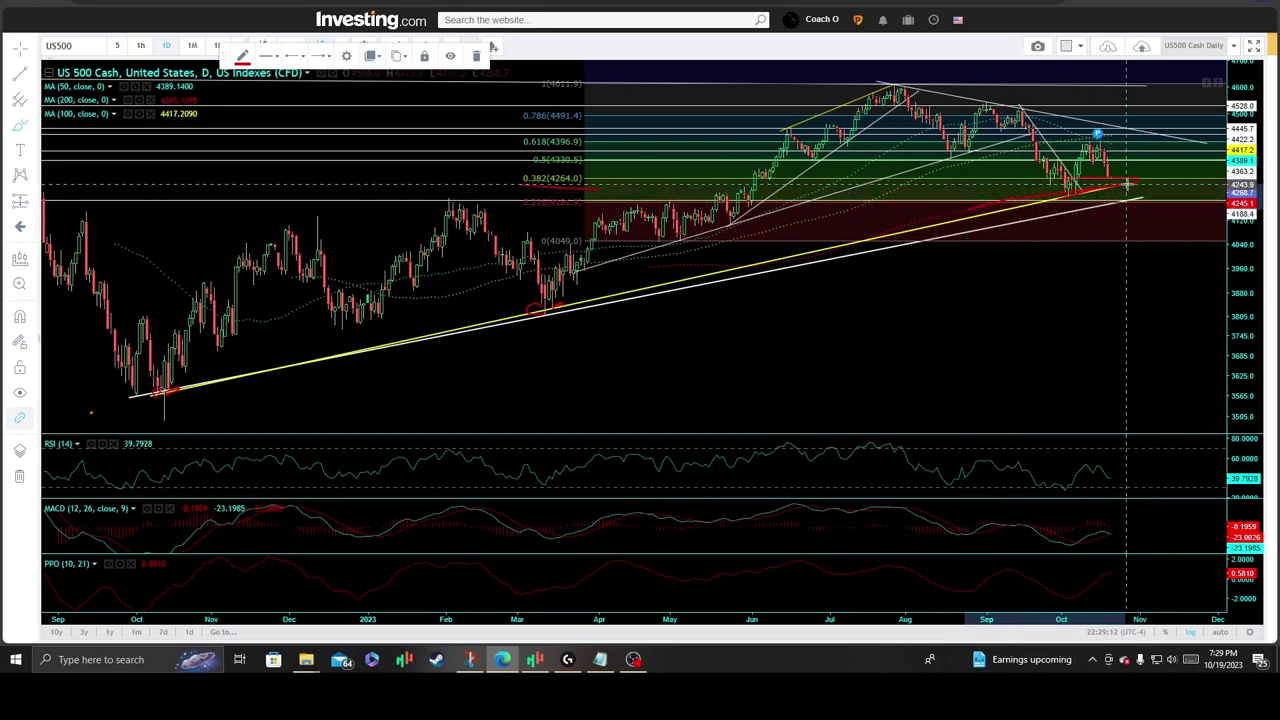
{"action": "left_click", "coordinate": [1125, 185]}
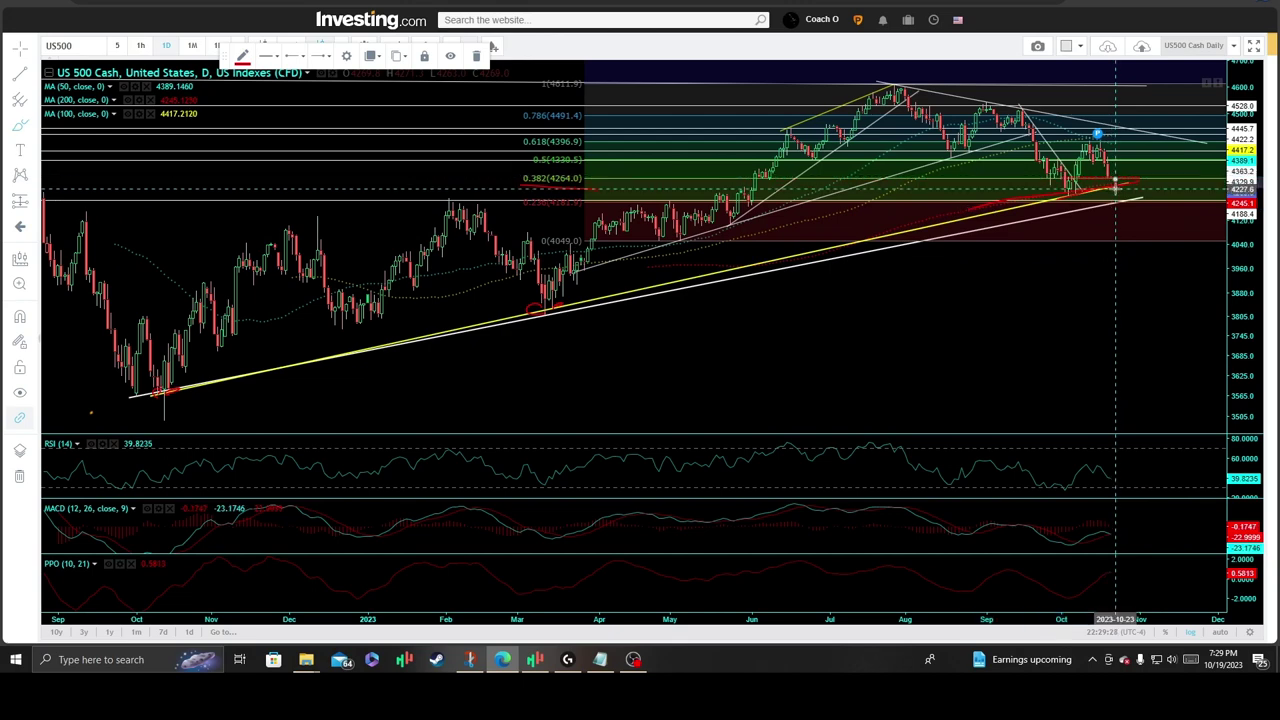
{"action": "left_click_drag", "start_coordinate": [1141, 176], "coordinate": [1150, 160]}
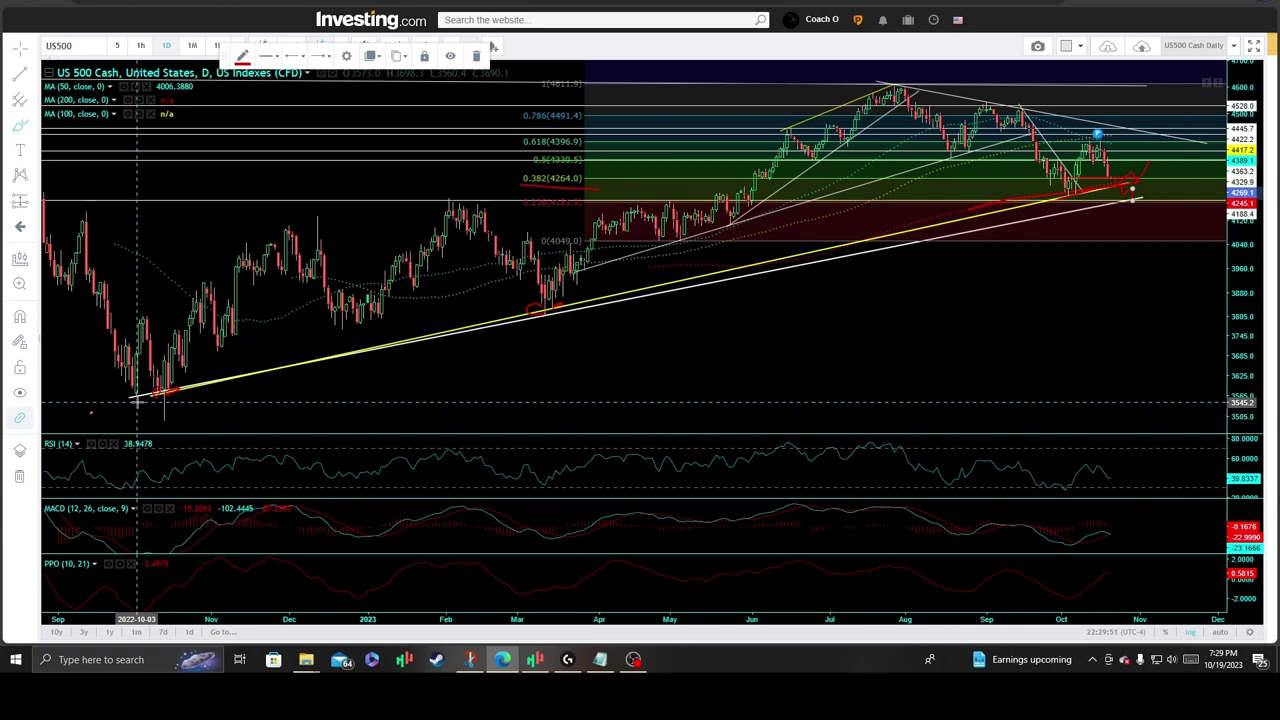
Mark the white trendline's October 2022 and March 2023 lows, and underline the 0.236 Fibonacci level, including beside current price
{"action": "mouse_move", "coordinate": [140, 390]}
{"action": "left_mouse_down"}
{"action": "mouse_move", "coordinate": [163, 397]}
{"action": "mouse_move", "coordinate": [146, 400]}
{"action": "left_mouse_up"}
{"action": "left_click_drag", "start_coordinate": [546, 320], "coordinate": [556, 316]}
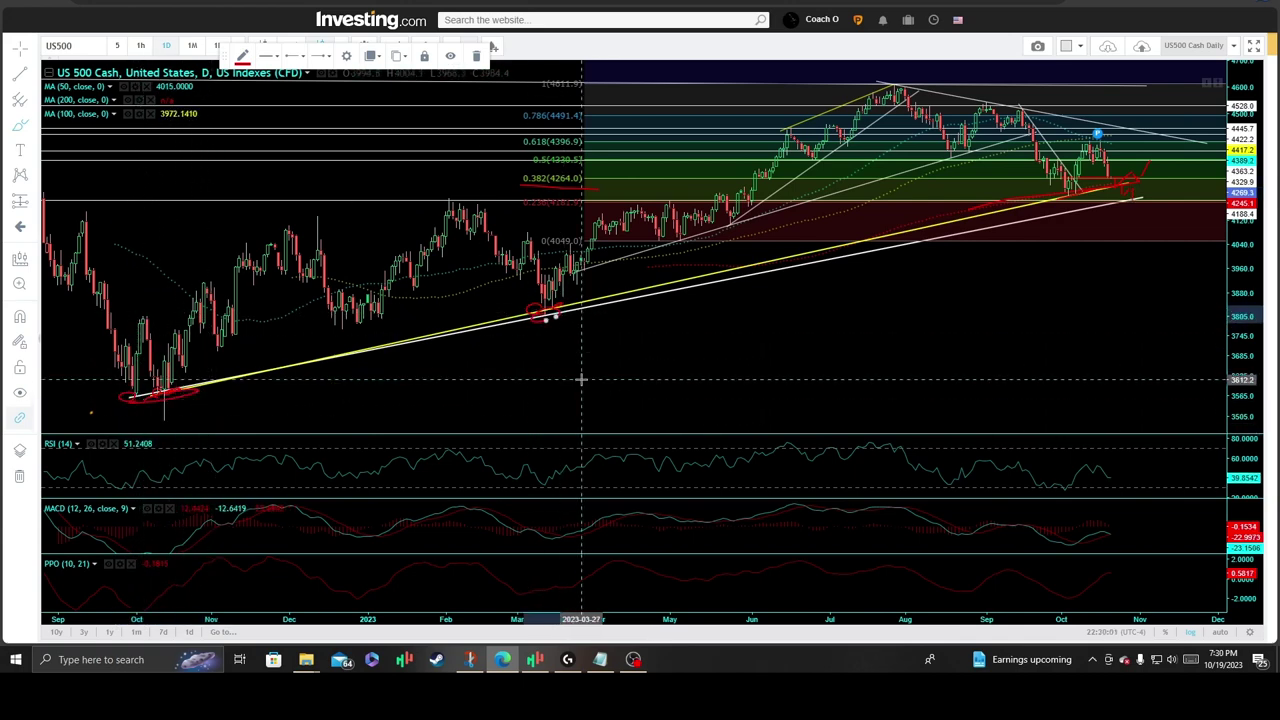
{"action": "left_click_drag", "start_coordinate": [512, 208], "coordinate": [596, 210]}
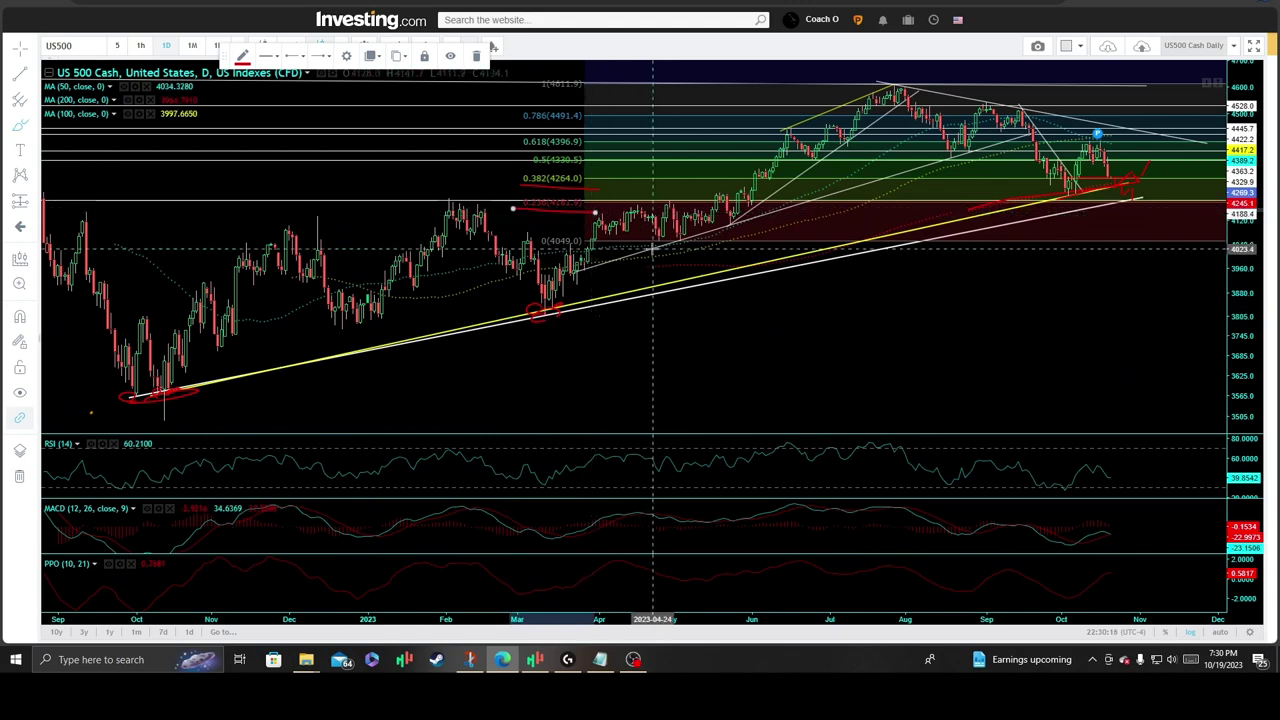
{"action": "left_click_drag", "start_coordinate": [1100, 200], "coordinate": [1172, 203]}
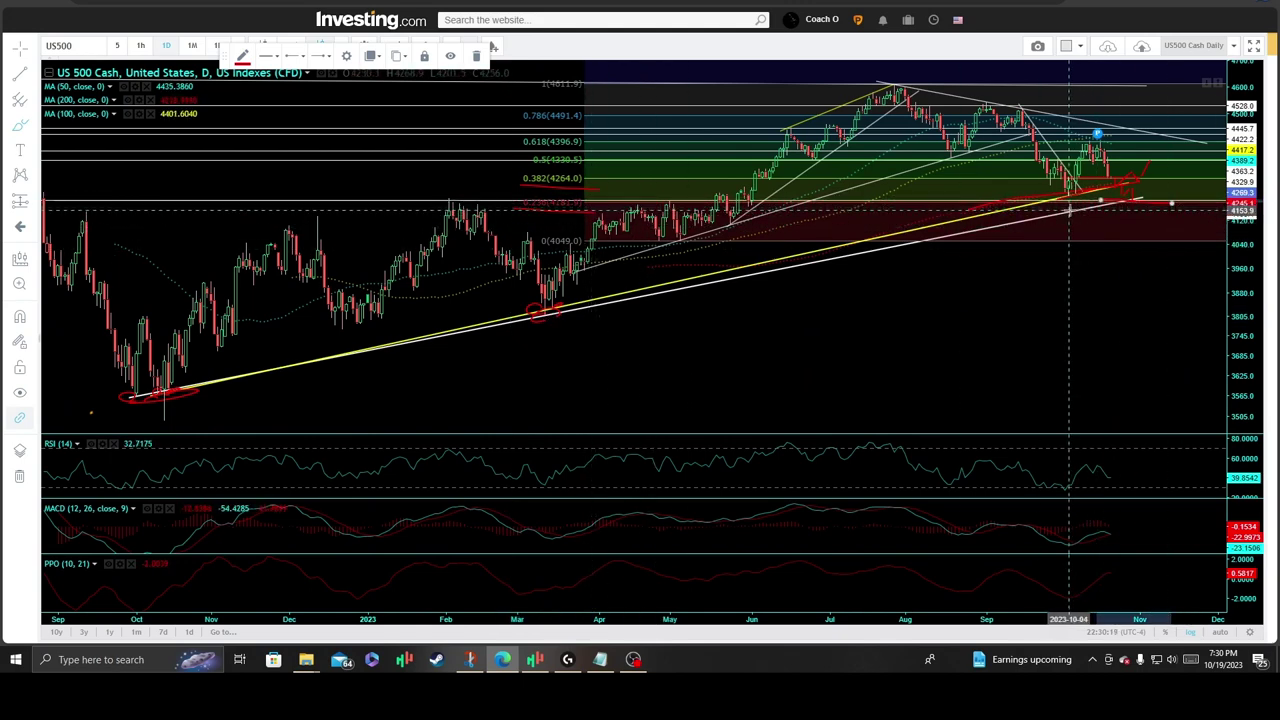